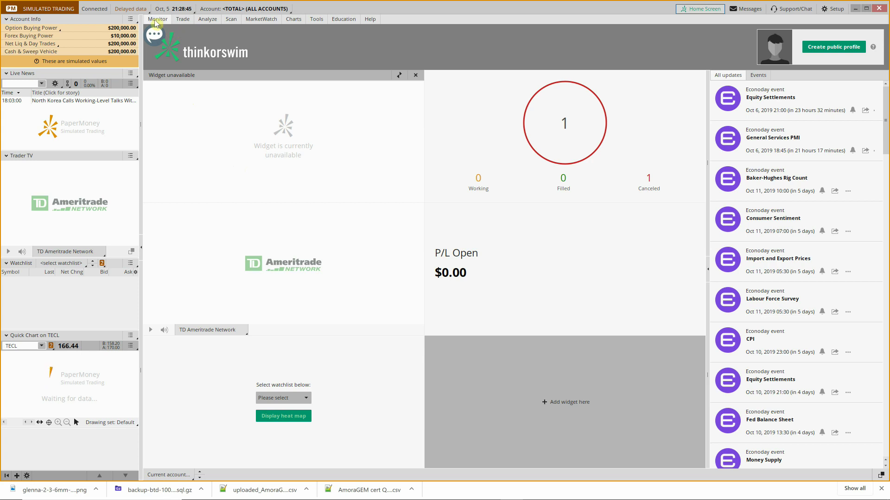
# - Show the Monitor's Activity and Positions page with the Working Orders section expanded
pyautogui.moveTo(156, 22)
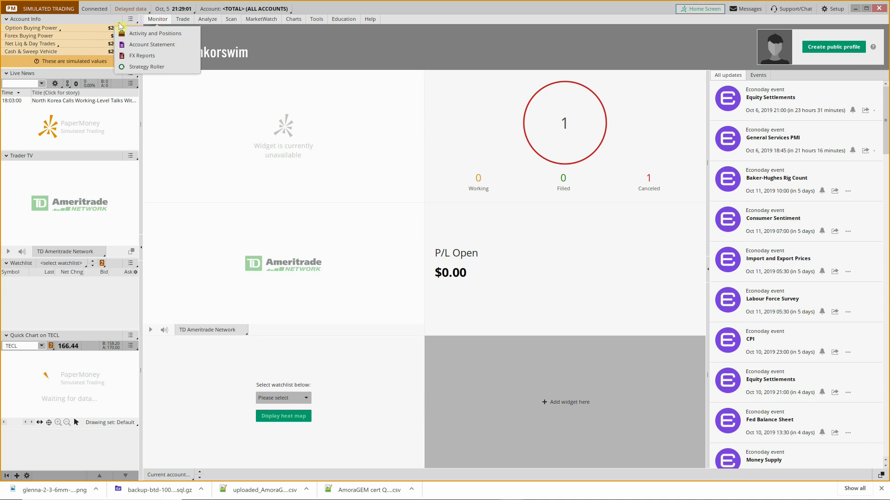
pyautogui.click(157, 19)
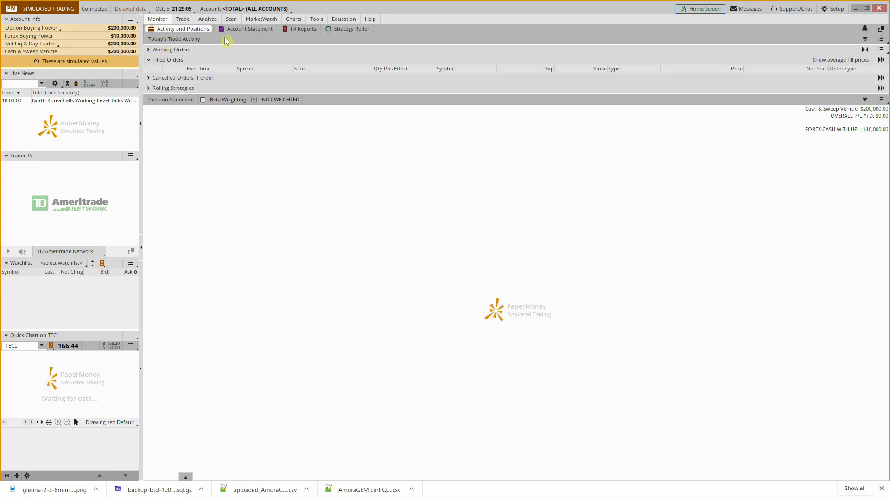
pyautogui.click(148, 49)
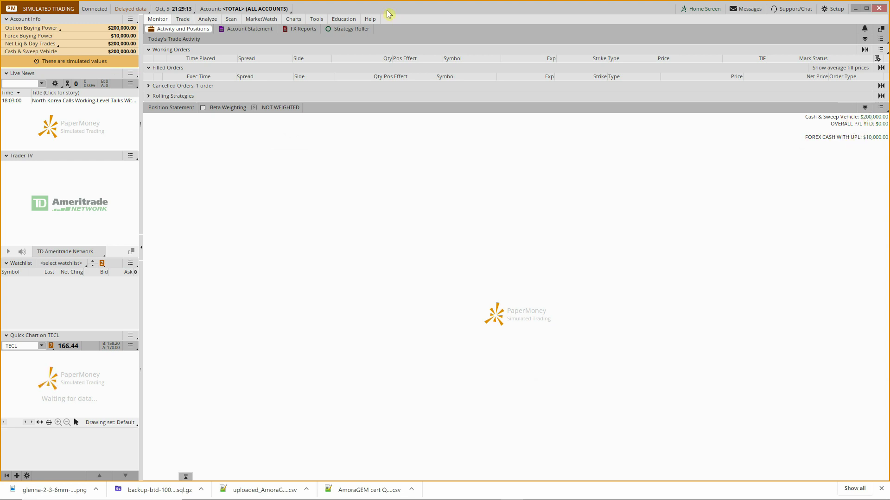
# - Load TECL on the Trade page, after trying TQQQ and SOXL in the symbol box
pyautogui.click(187, 21)
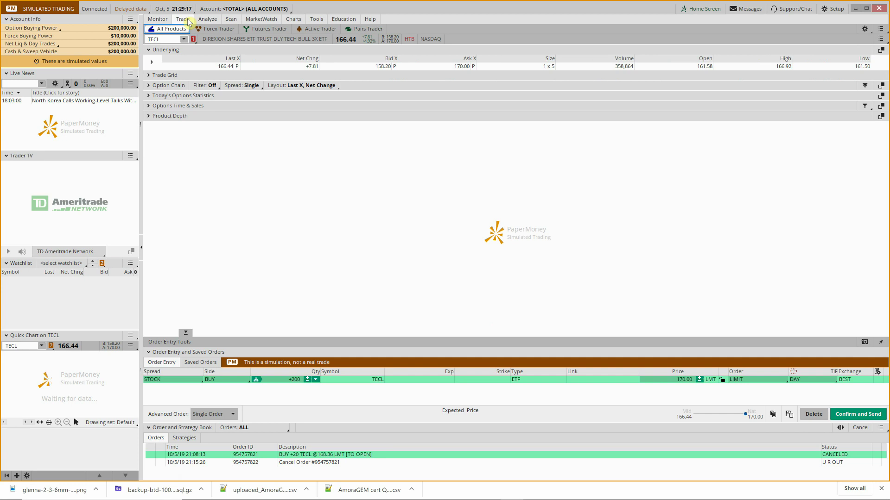
pyautogui.click(161, 39)
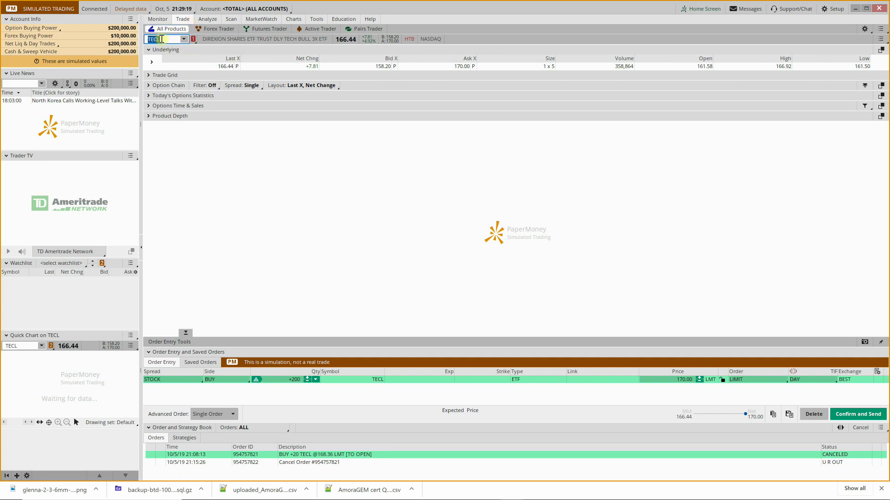
pyautogui.write('TQQQ')
pyautogui.press('BackSpace')
pyautogui.press('BackSpace')
pyautogui.press('BackSpace')
pyautogui.press('BackSpace')
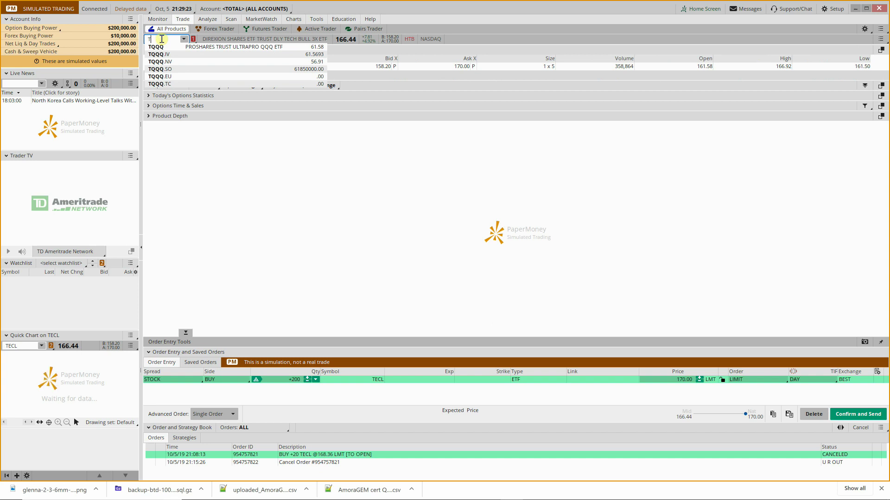
pyautogui.write('SOXL')
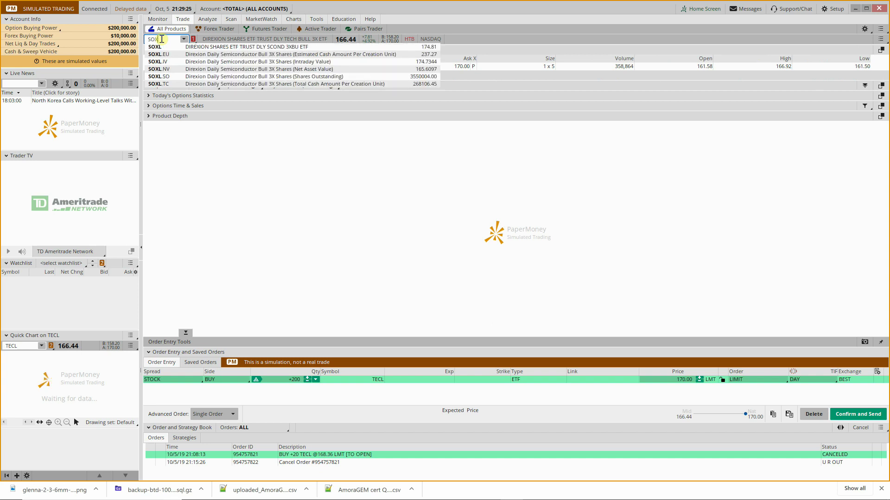
pyautogui.press('BackSpace')
pyautogui.press('BackSpace')
pyautogui.press('BackSpace')
pyautogui.press('BackSpace')
pyautogui.write('TECL')
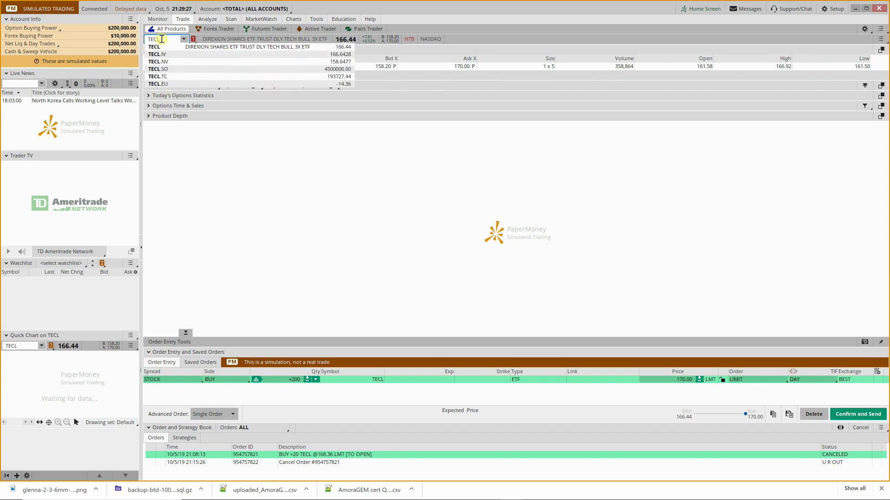
pyautogui.click(170, 48)
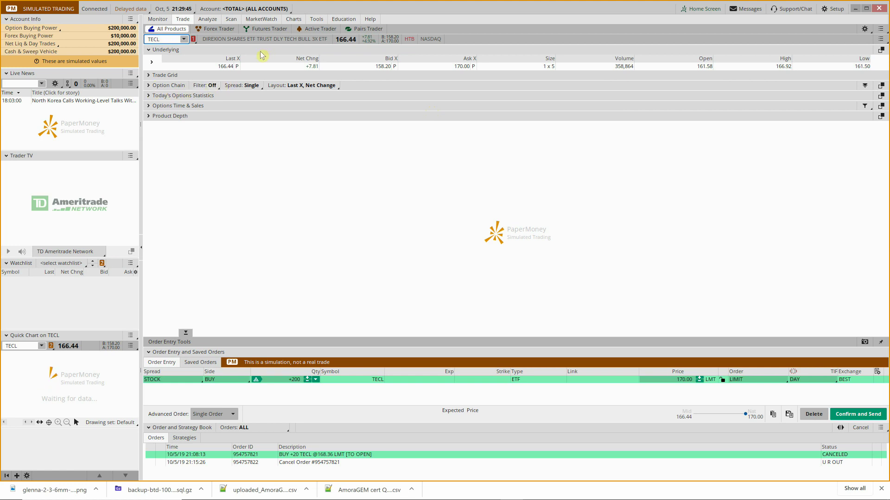
# - Build a TECL buy at the 170.00 ask, toggling to a sell at the 158.20 bid and back
pyautogui.click(459, 66)
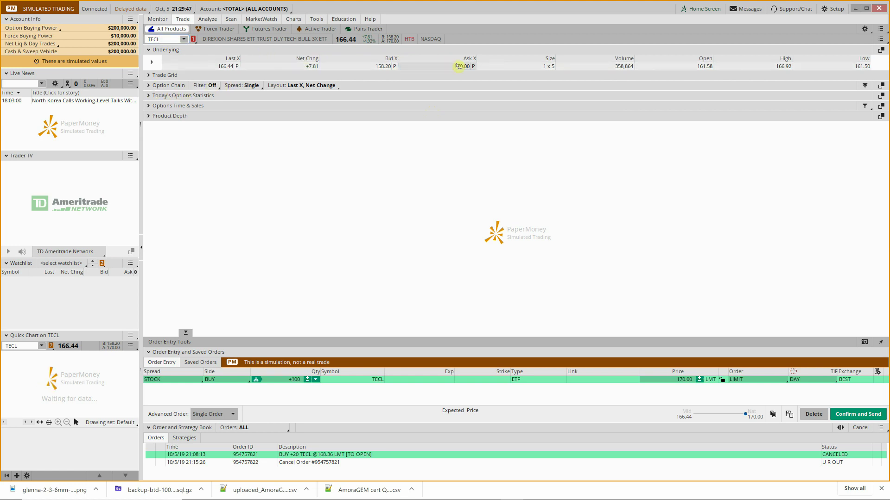
pyautogui.click(363, 66)
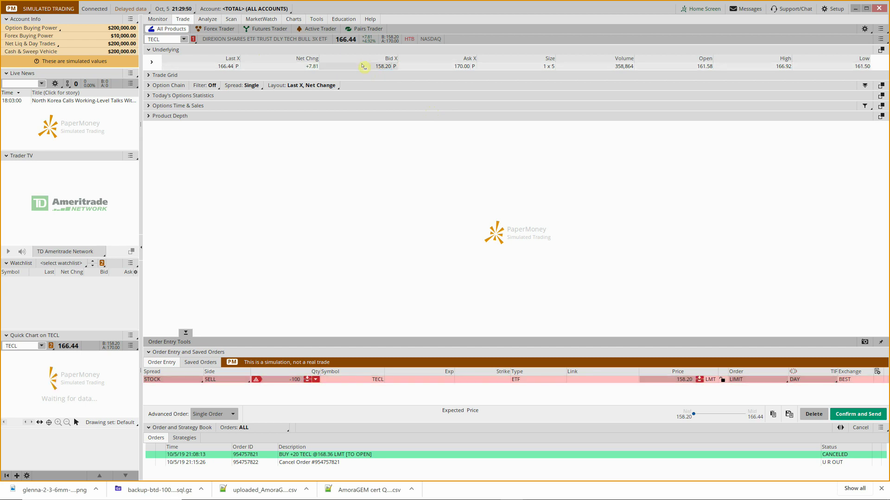
pyautogui.click(423, 69)
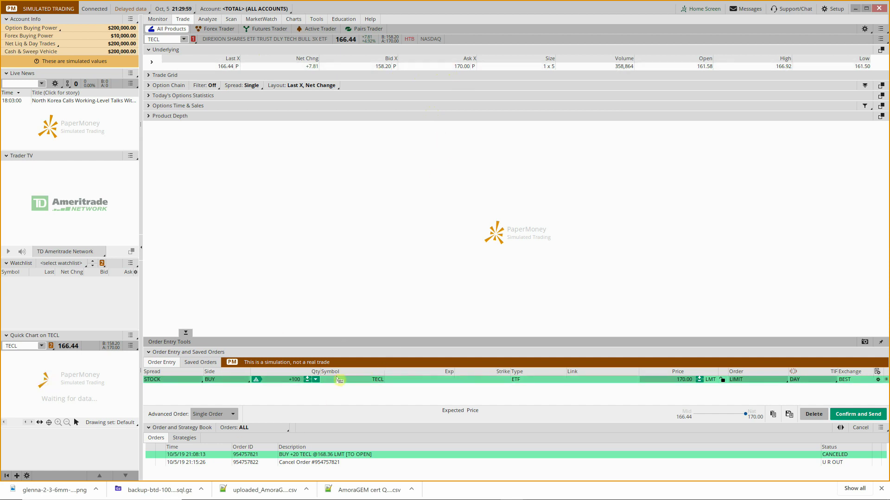
pyautogui.click(376, 66)
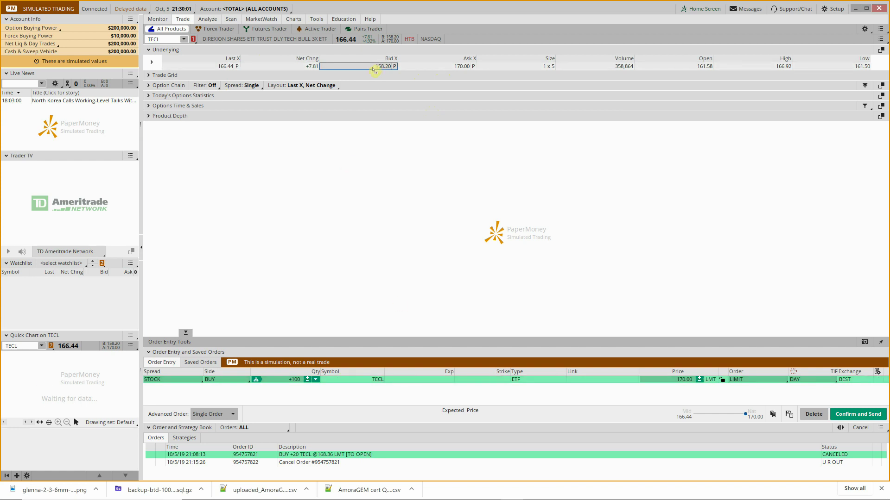
pyautogui.click(461, 67)
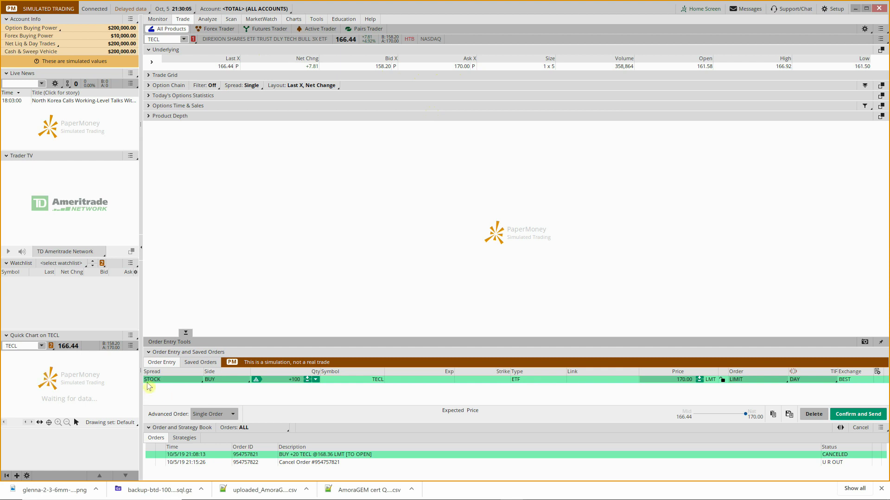
# - Cycle the order side between Buy and Sell, leave it on Buy, and switch quantity to percent
pyautogui.click(234, 381)
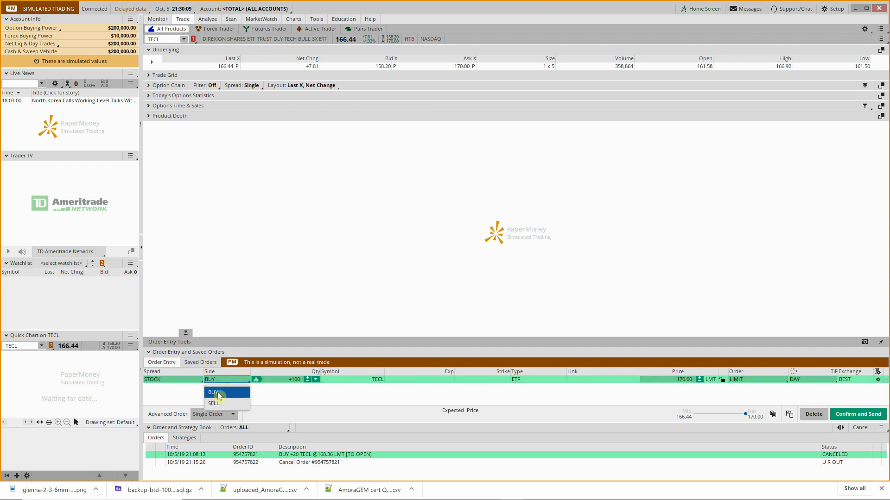
pyautogui.click(219, 396)
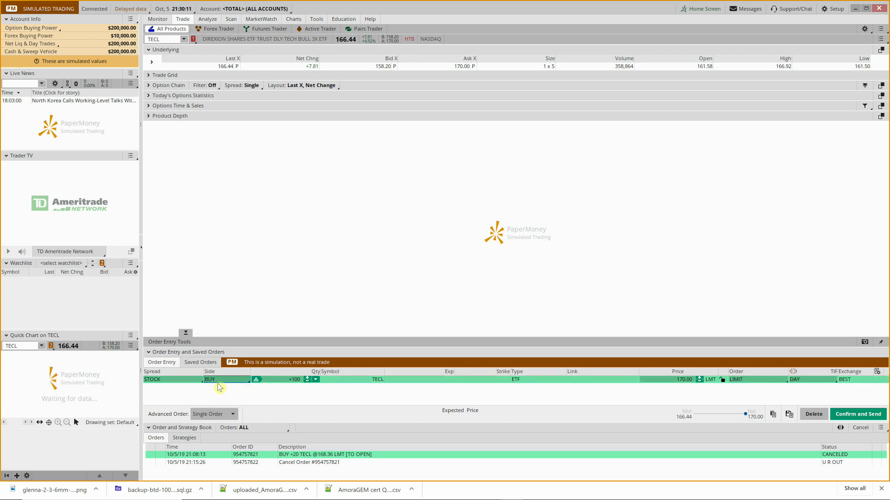
pyautogui.click(221, 381)
pyautogui.click(222, 402)
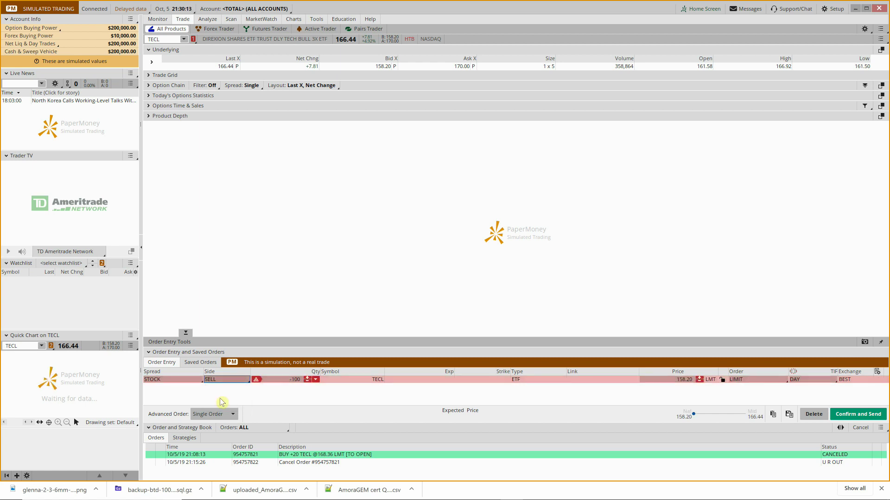
pyautogui.click(219, 381)
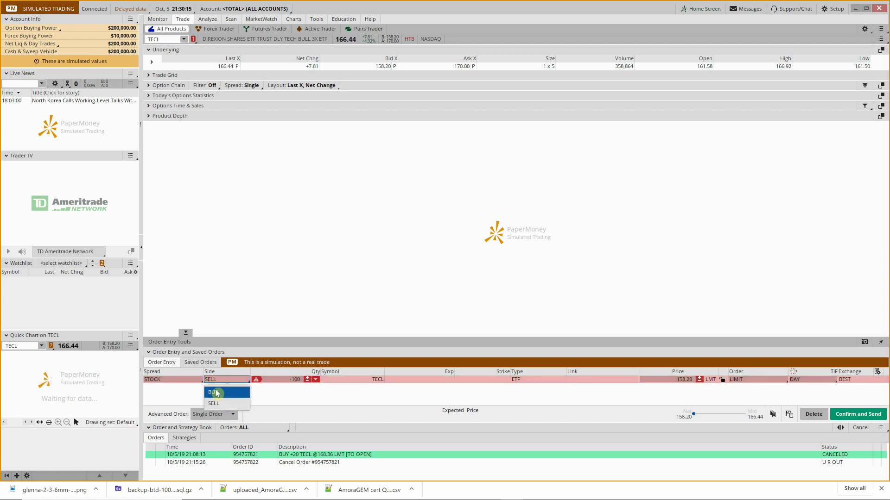
pyautogui.click(216, 393)
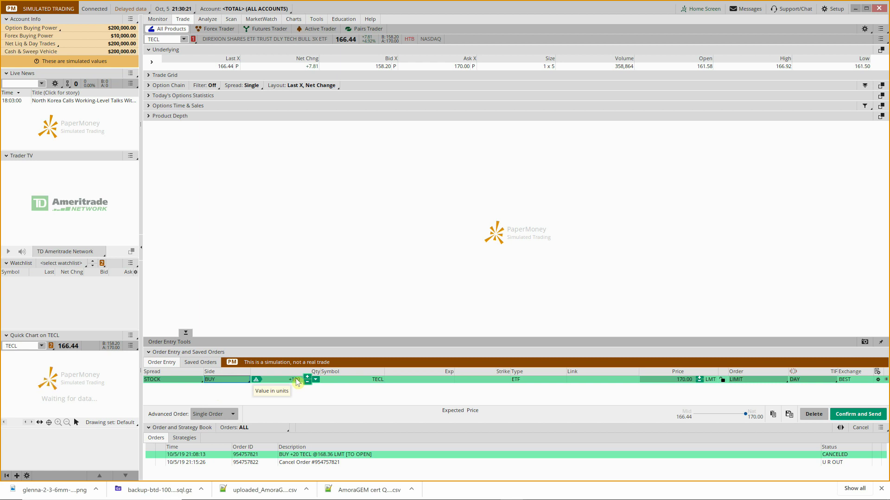
pyautogui.click(258, 381)
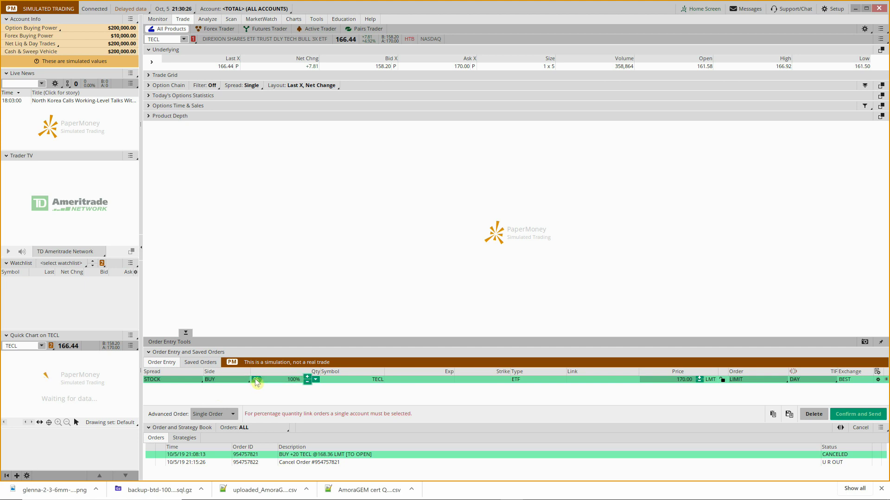
# - Set the TECL order quantity to 10%
pyautogui.click(257, 380)
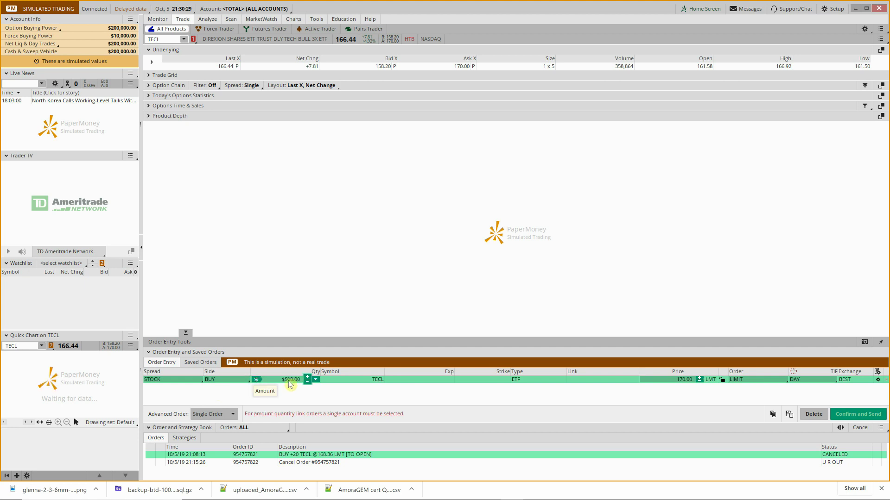
pyautogui.click(257, 379)
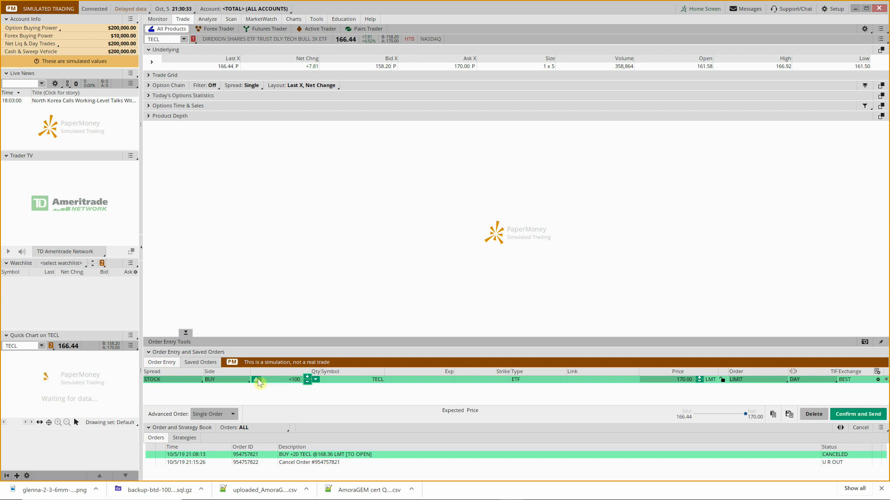
pyautogui.click(291, 381)
pyautogui.write('10')
pyautogui.click(292, 390)
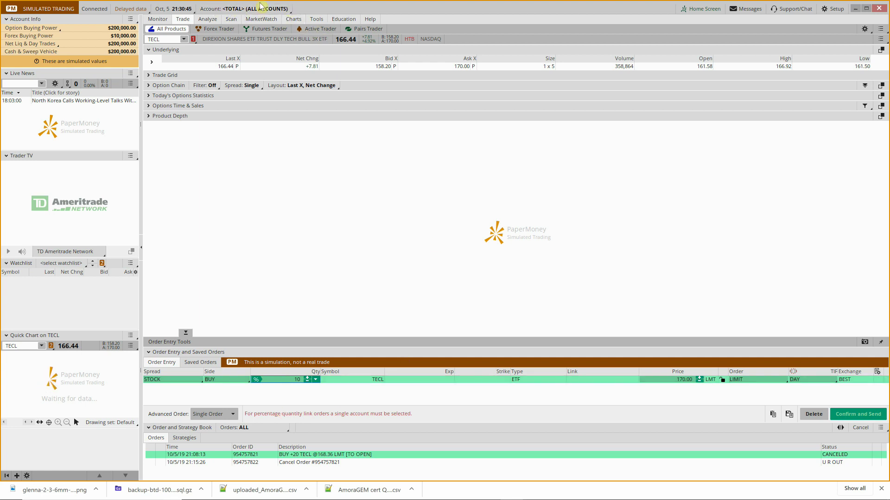
# - Switch to the simulated margin account and show quantity as a dollar amount
pyautogui.click(221, 9)
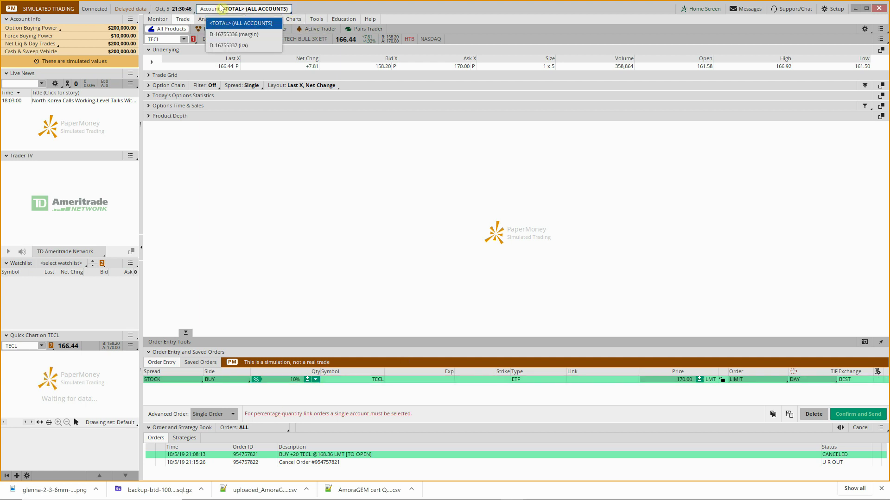
pyautogui.click(226, 35)
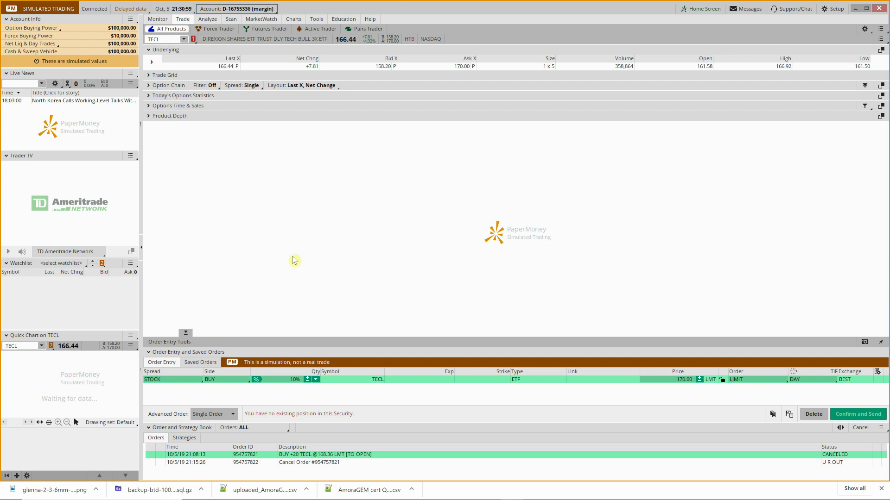
pyautogui.click(258, 380)
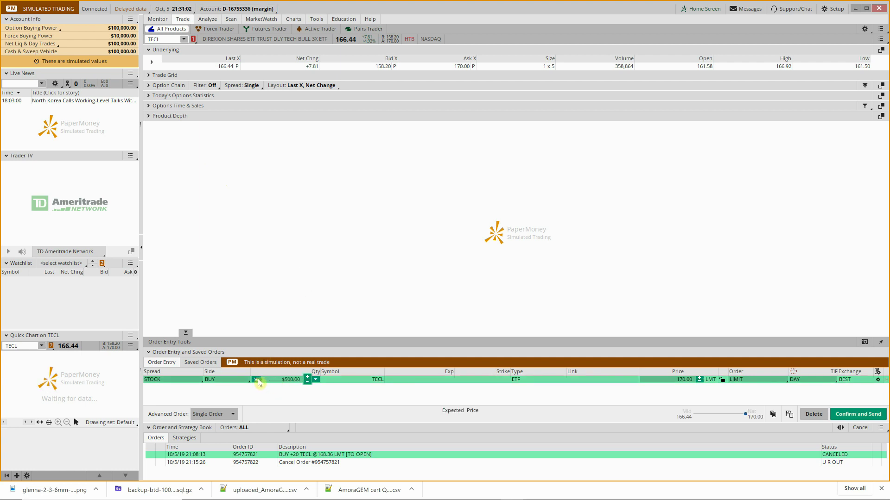
# - Set the TECL order quantity back to 200 shares
pyautogui.click(257, 379)
pyautogui.click(296, 380)
pyautogui.write('200')
pyautogui.press('Tab')
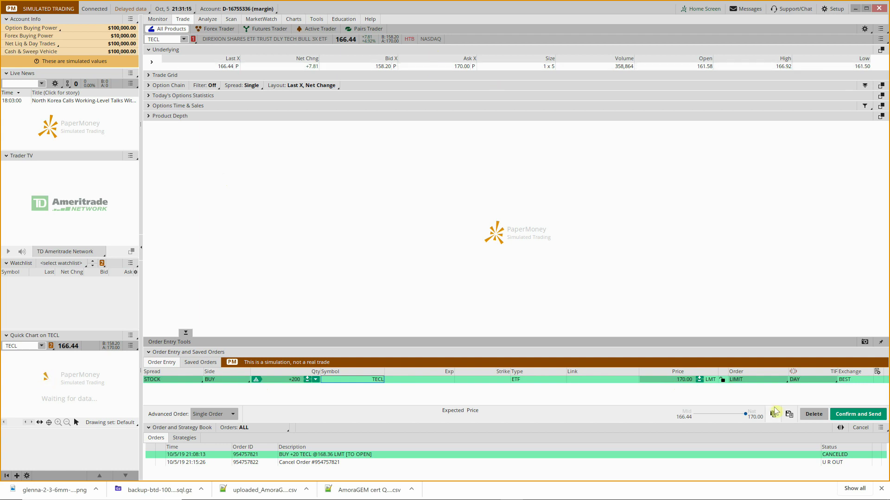
# - Unlock the 170.00 limit price so it follows the market, and view the order types
pyautogui.click(723, 379)
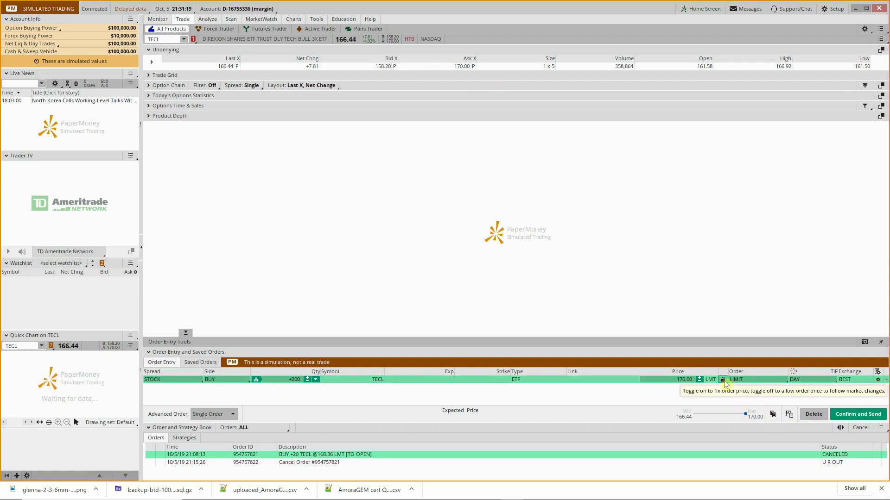
pyautogui.click(723, 380)
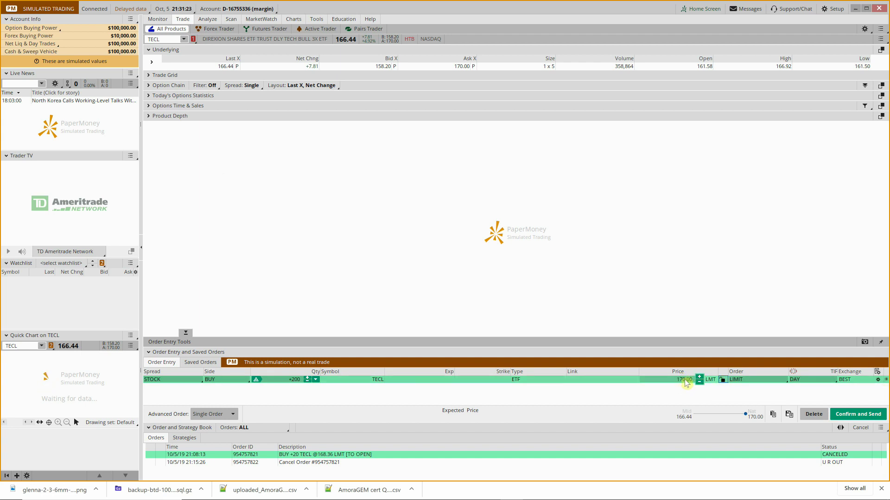
pyautogui.click(750, 382)
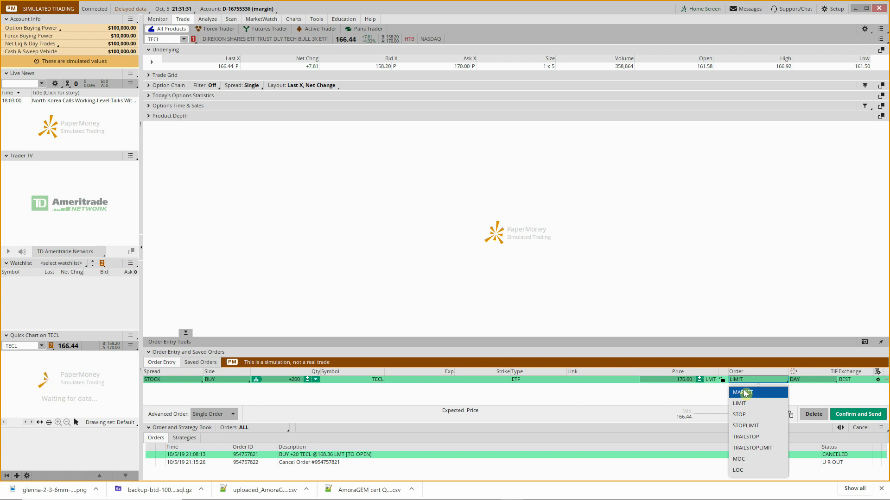
pyautogui.click(745, 404)
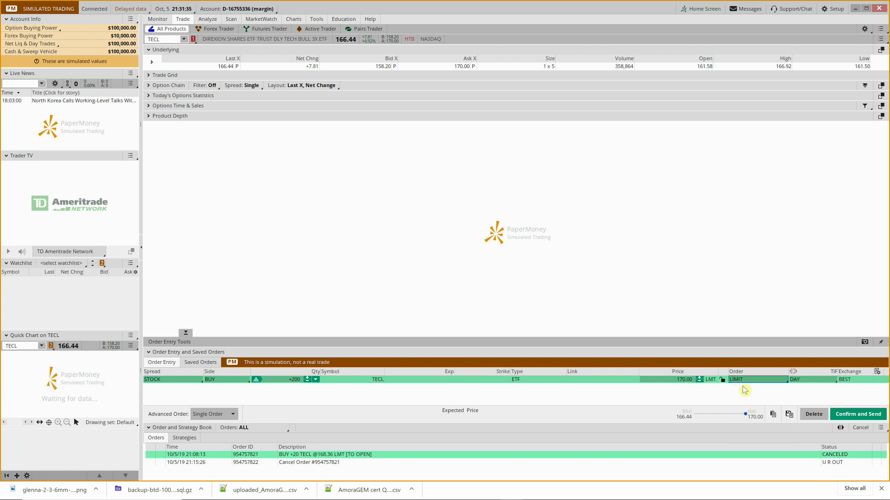
pyautogui.click(744, 383)
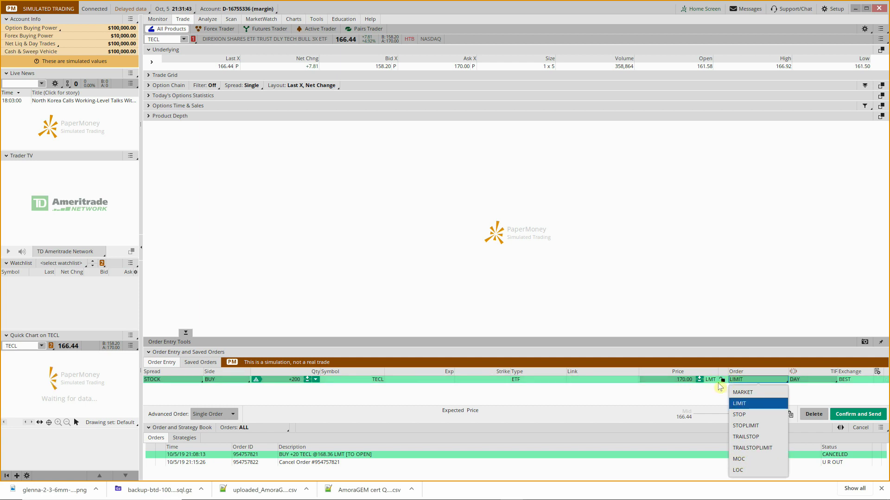
pyautogui.click(700, 395)
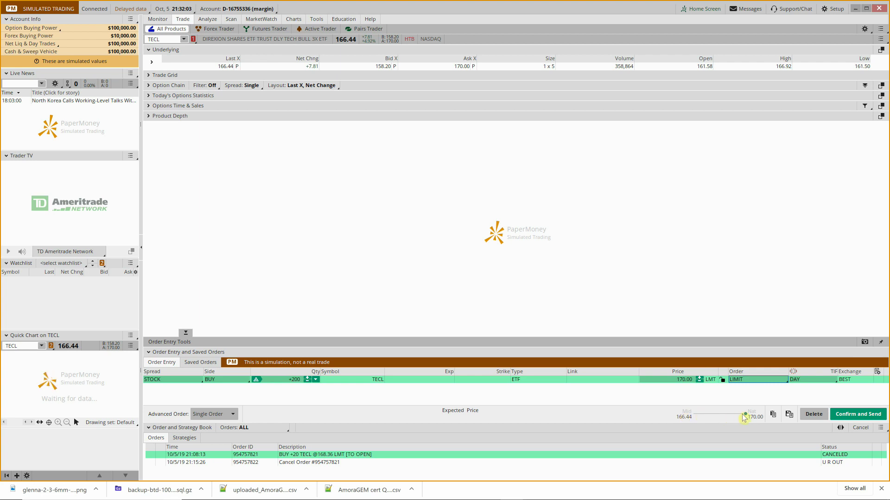
# - Lower the TECL limit price to 168.20 and bring up the order confirmation
pyautogui.click(713, 415)
pyautogui.moveTo(714, 415)
pyautogui.mouseDown()
pyautogui.moveTo(695, 414)
pyautogui.moveTo(721, 418)
pyautogui.mouseUp()
pyautogui.click(843, 414)
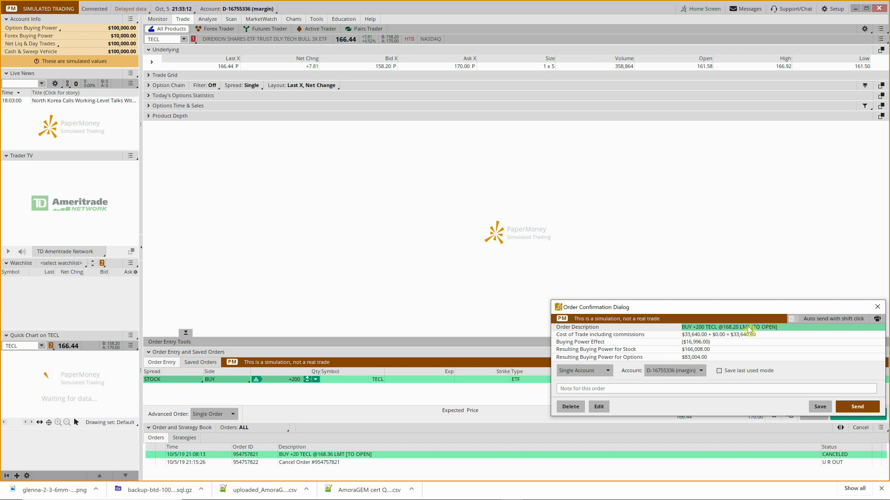
# - Send the simulated 200-share TECL buy at 168.20 and select the symbol box
pyautogui.click(848, 416)
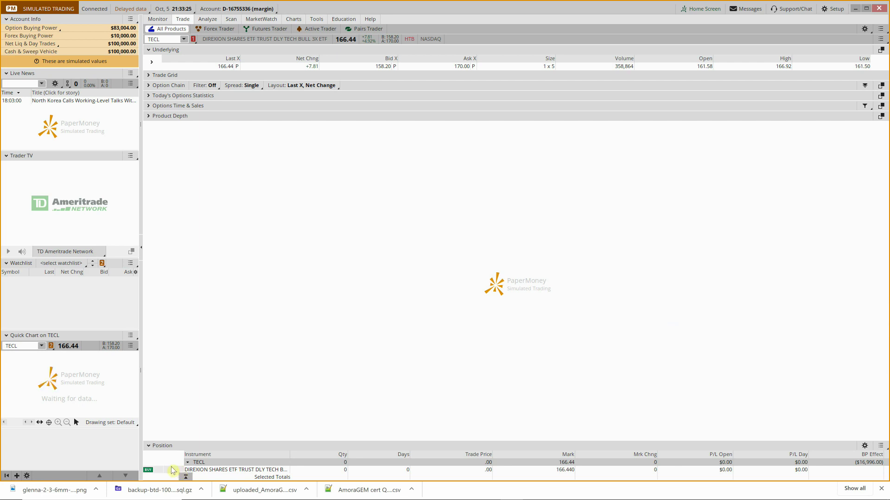
pyautogui.click(166, 40)
# - Load TQQQ and stage a 100-share day limit buy at the 61.60 ask
pyautogui.write('TQQQ')
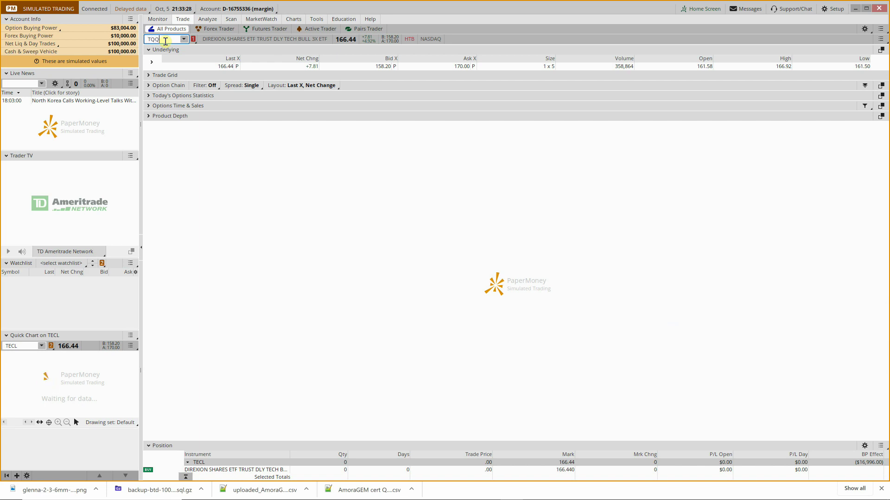
pyautogui.click(166, 47)
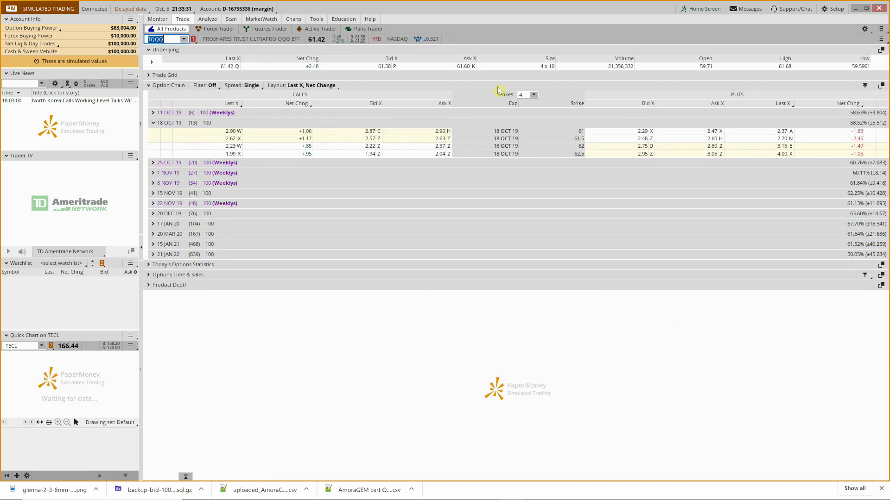
pyautogui.click(447, 66)
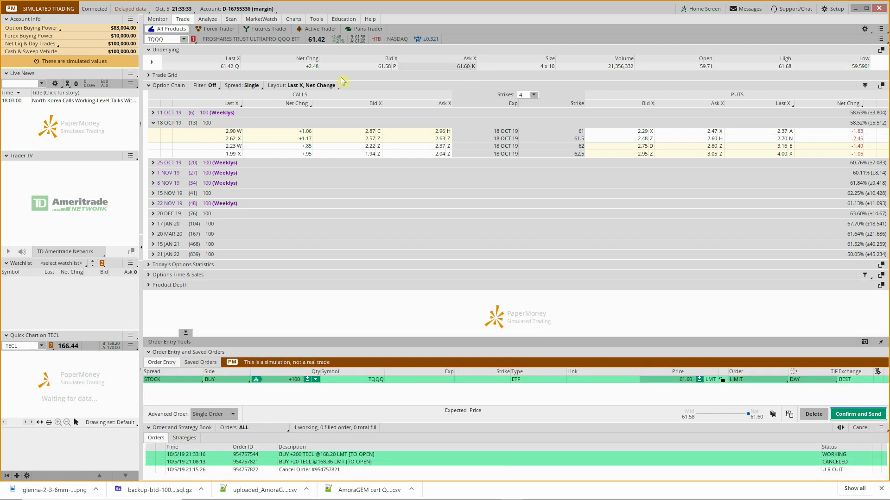
pyautogui.click(806, 380)
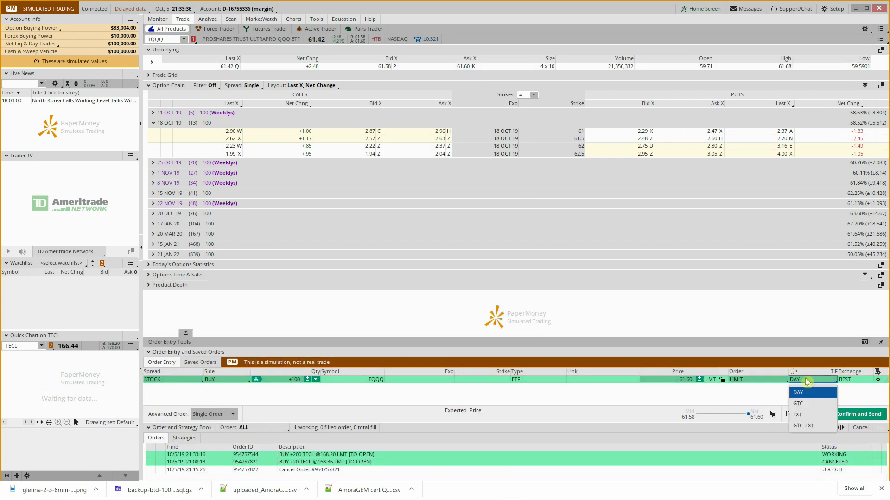
pyautogui.click(800, 404)
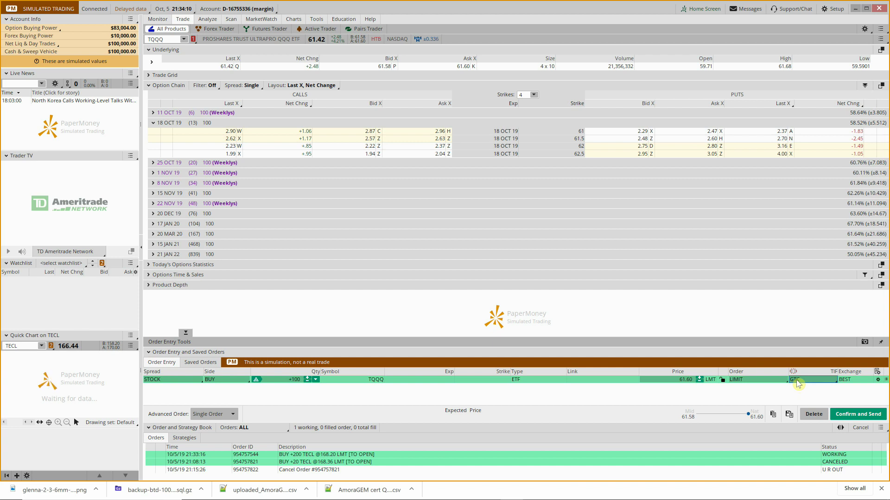
pyautogui.click(797, 384)
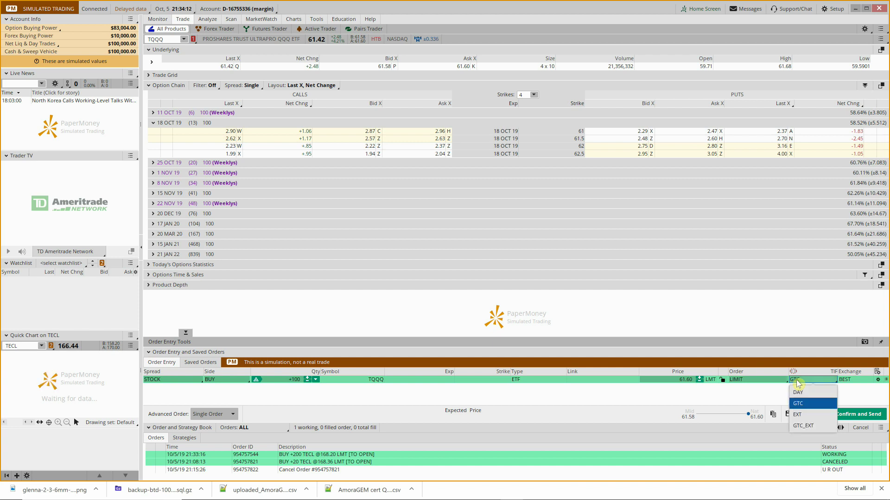
pyautogui.click(798, 415)
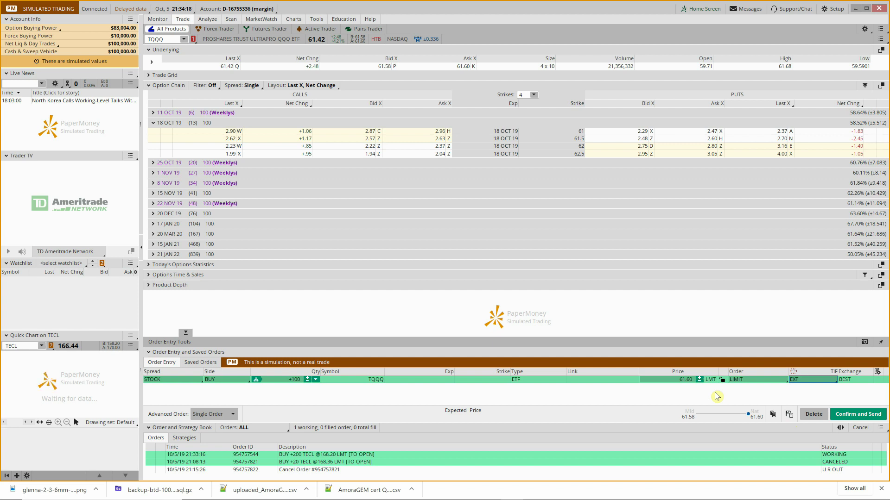
pyautogui.click(802, 381)
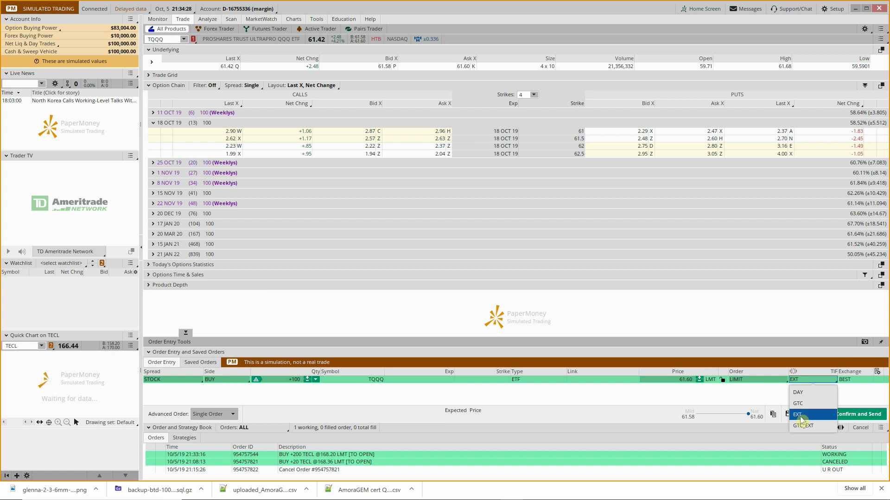
pyautogui.click(798, 392)
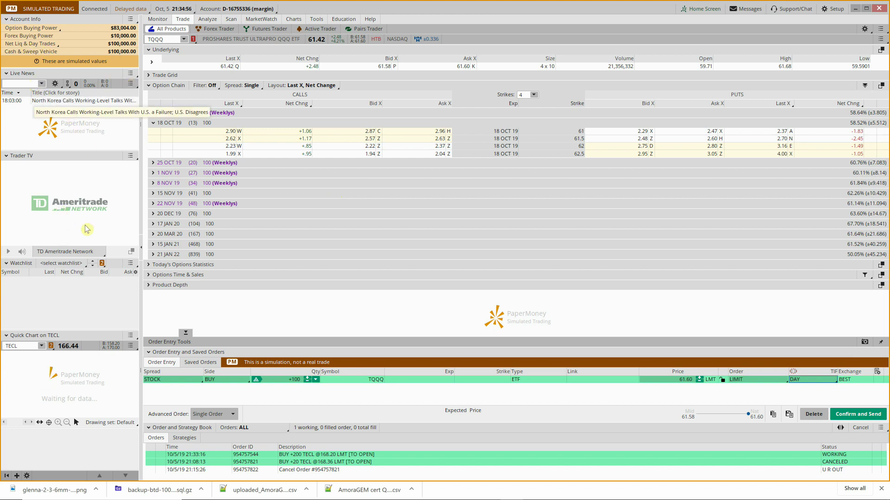
# - Delete the Trader TV and Live News gadgets from the sidebar
pyautogui.click(136, 159)
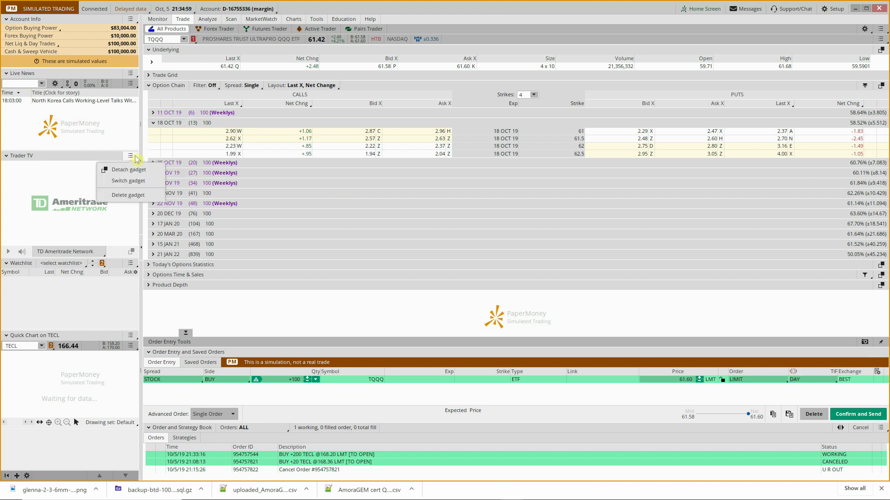
pyautogui.click(135, 195)
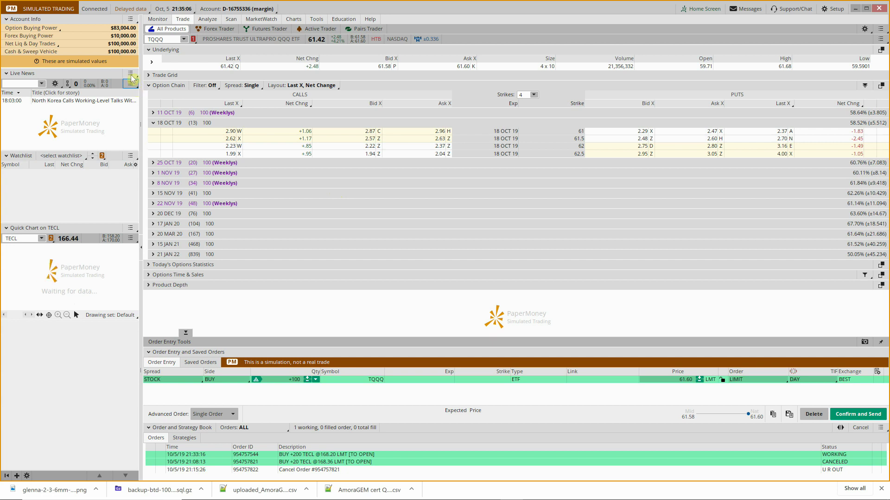
pyautogui.click(131, 75)
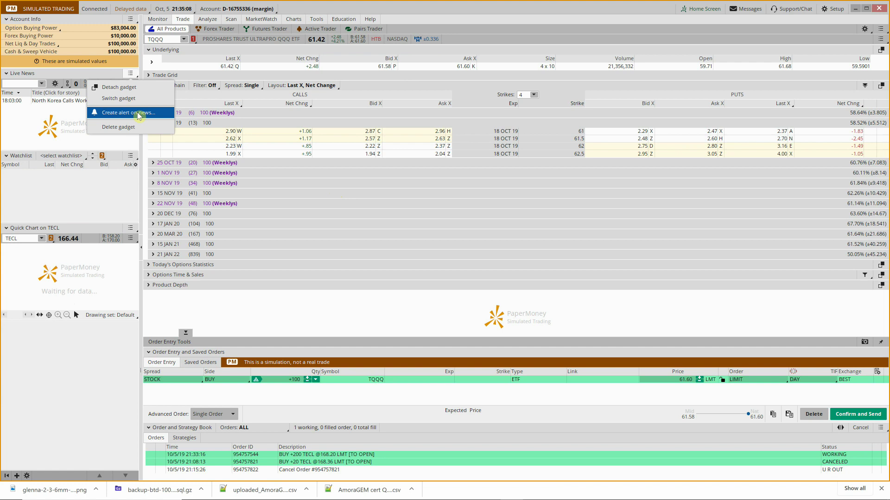
pyautogui.click(139, 126)
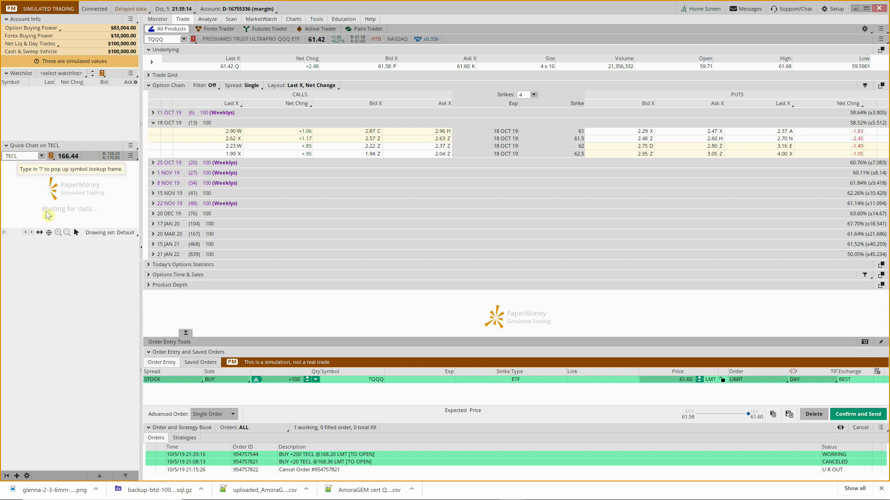
pyautogui.click(85, 74)
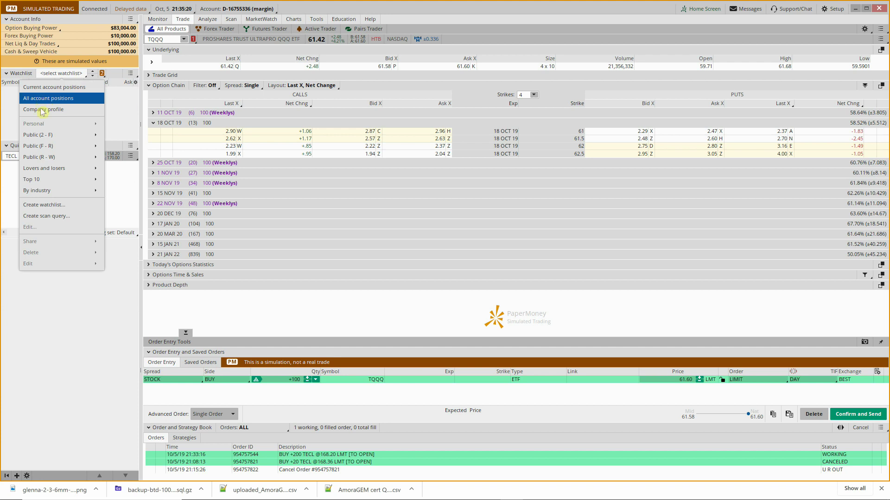
# - Start a watchlist named 'Best stock indexes' and add TECL and TQQQ
pyautogui.click(47, 205)
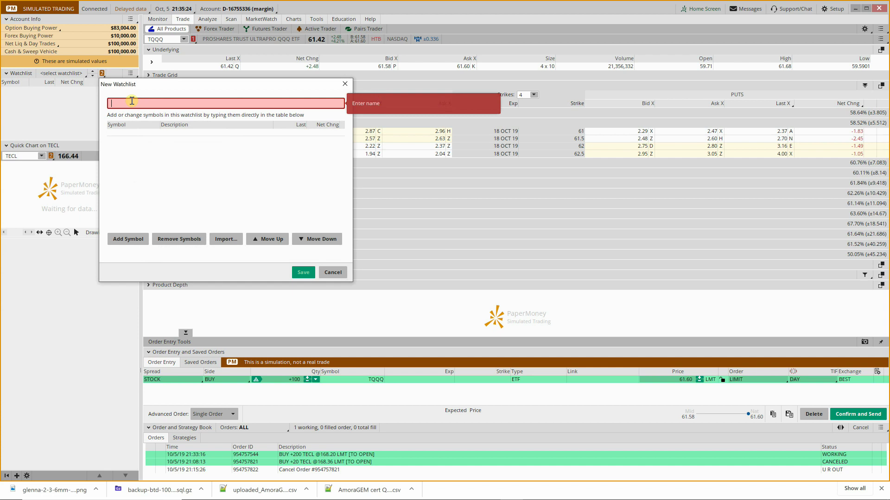
pyautogui.write('Best stock in')
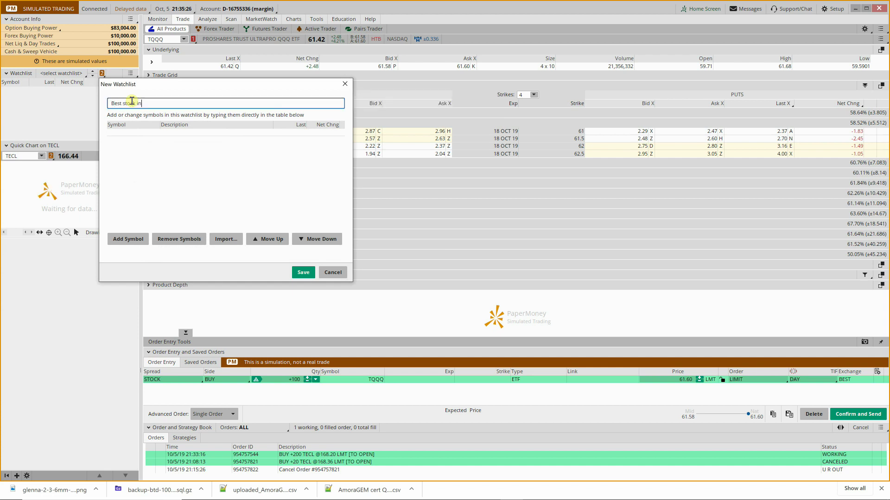
pyautogui.write('dexes')
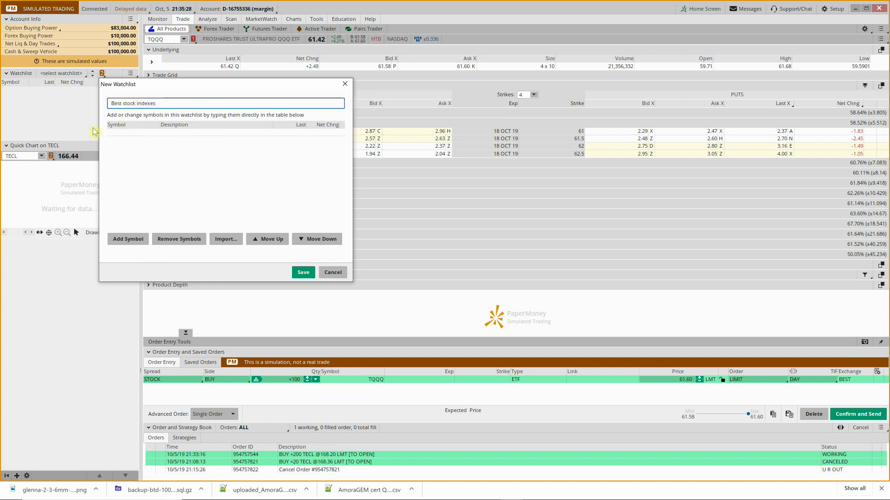
pyautogui.click(140, 240)
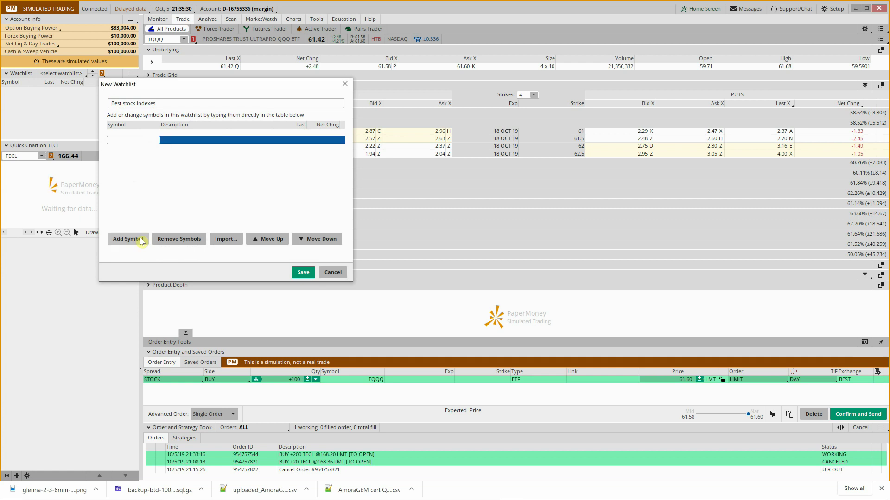
pyautogui.write('TECL')
pyautogui.press('Return')
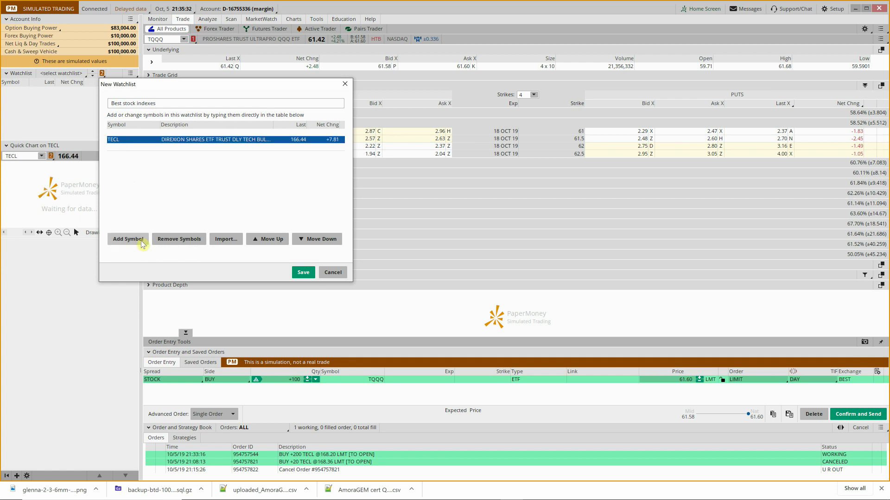
pyautogui.click(141, 241)
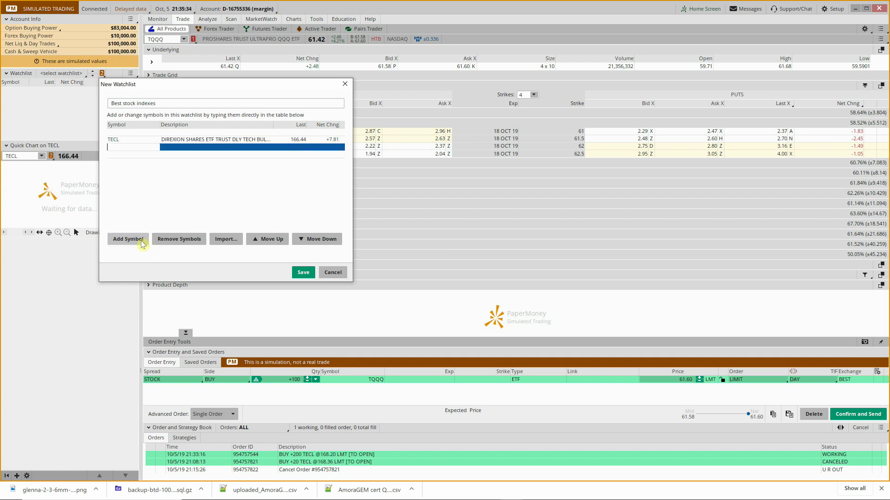
pyautogui.write('TQQQ')
pyautogui.press('Return')
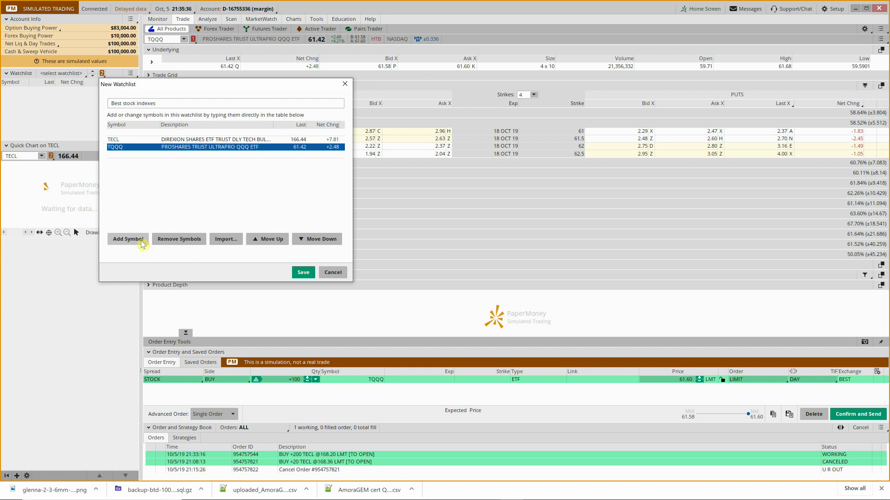
# - Add UPRO and SOXL to the watchlist and save it
pyautogui.click(141, 241)
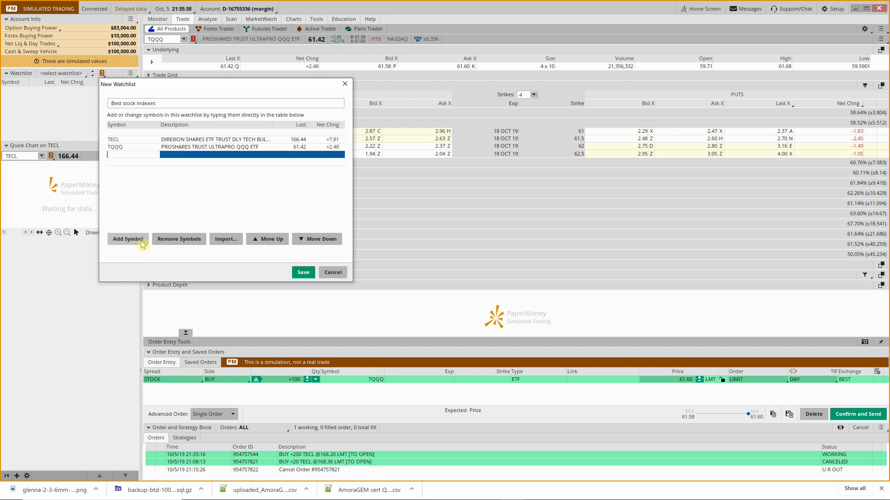
pyautogui.write('UPRO')
pyautogui.press('Return')
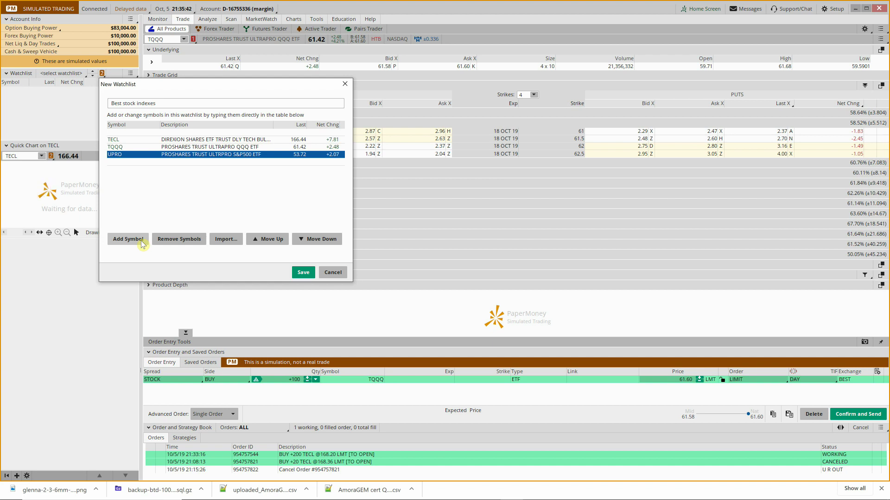
pyautogui.click(141, 240)
pyautogui.write('SOXL')
pyautogui.press('Return')
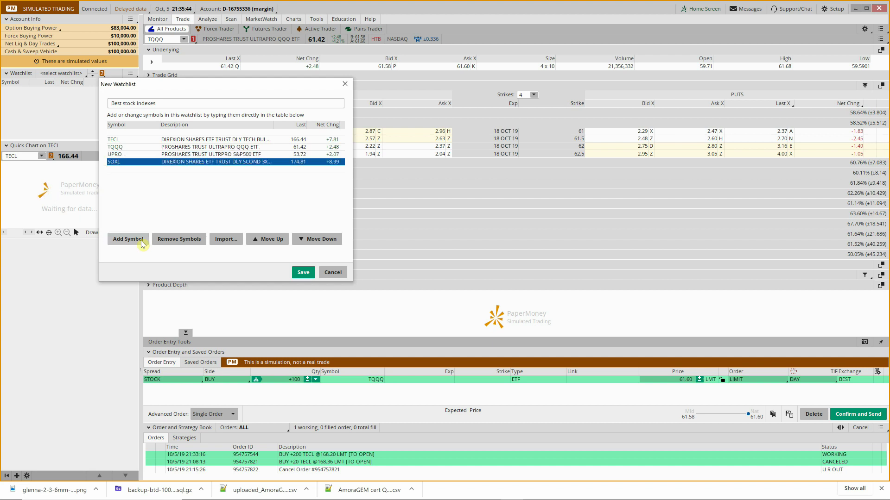
pyautogui.click(302, 274)
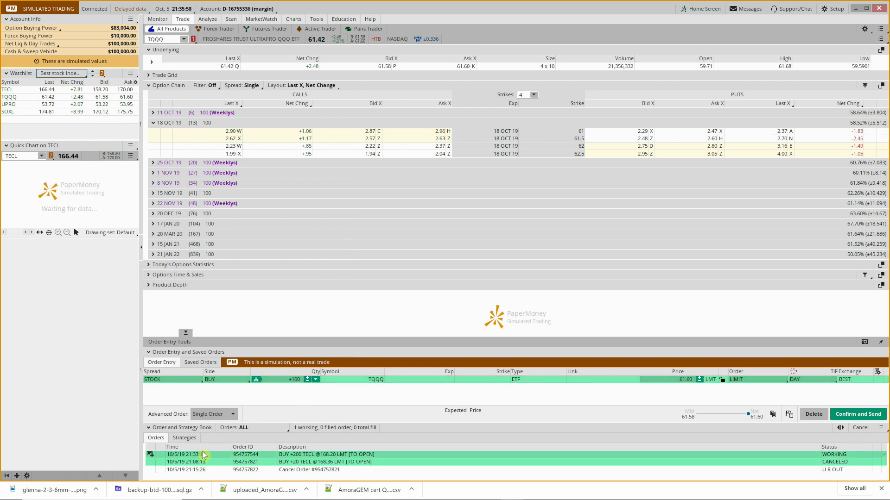
pyautogui.rightClick(884, 457)
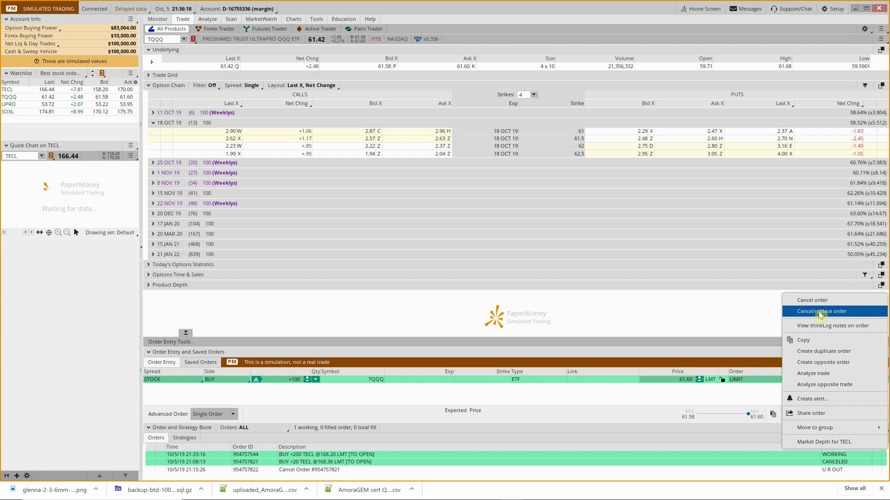
pyautogui.click(410, 302)
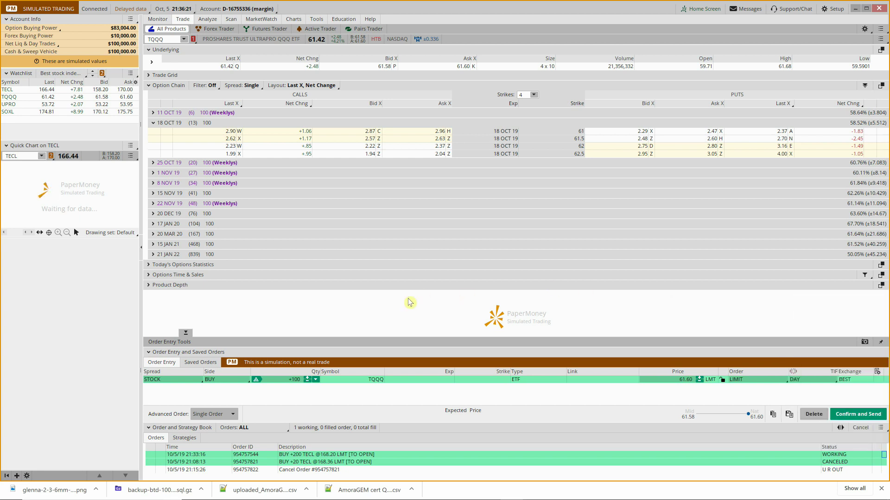